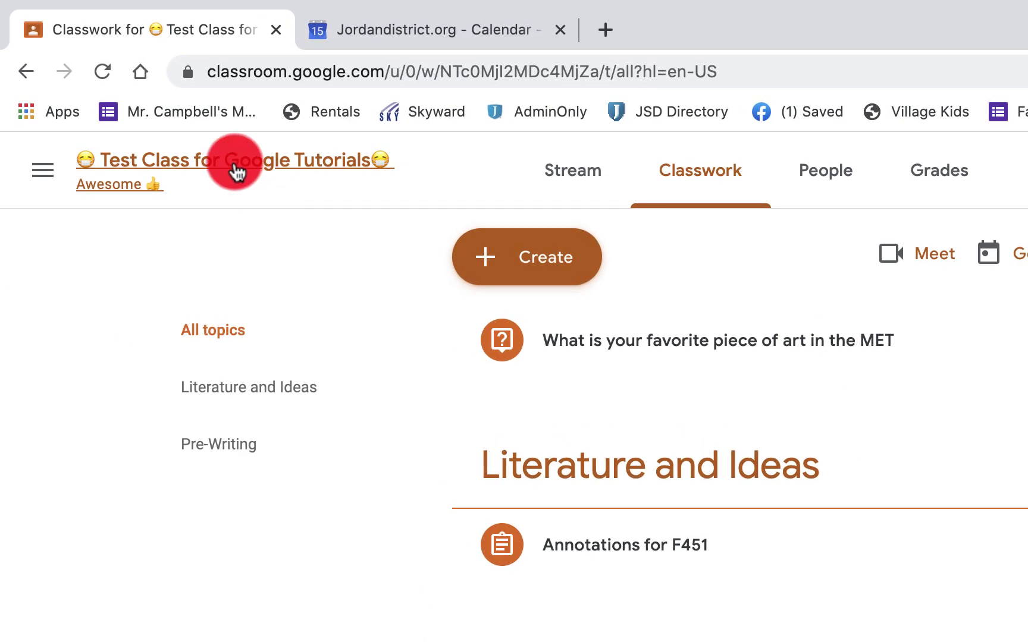
Open the class calendar in a new tab from the class's Classwork page.
click(236, 172)
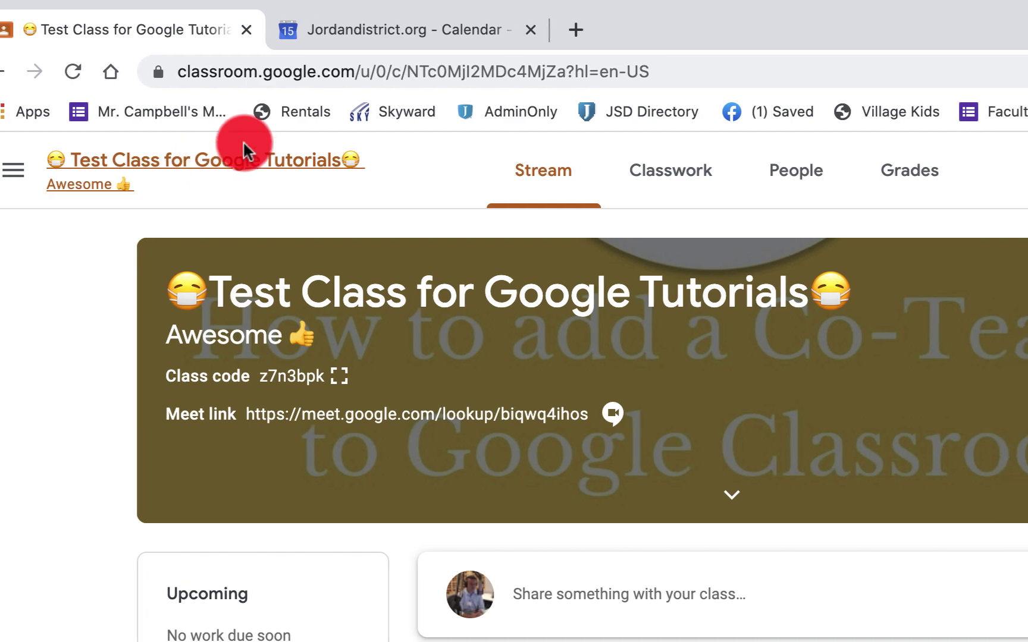
click(705, 174)
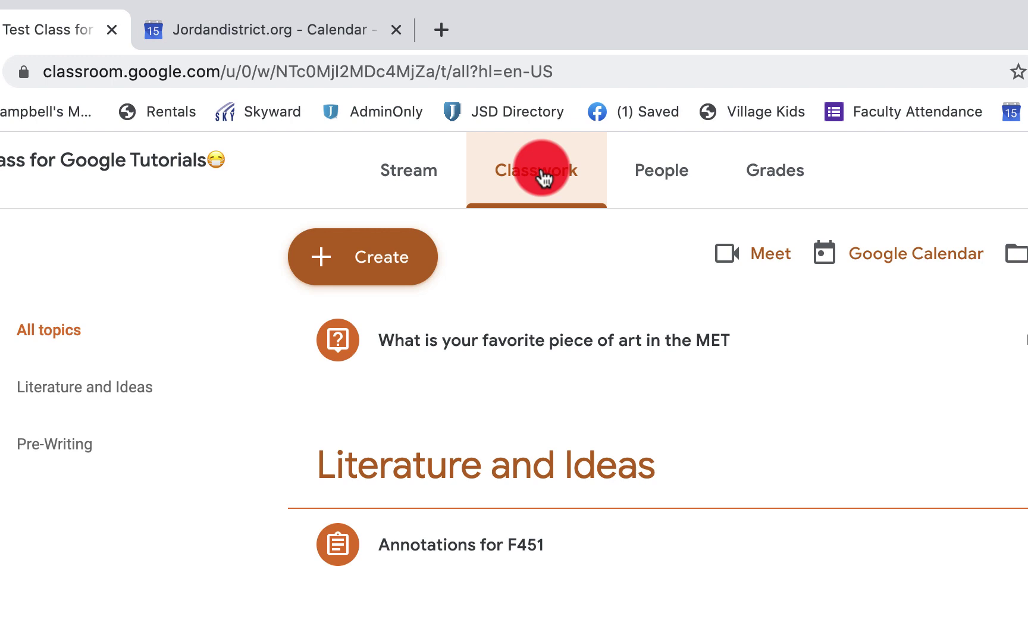
click(910, 264)
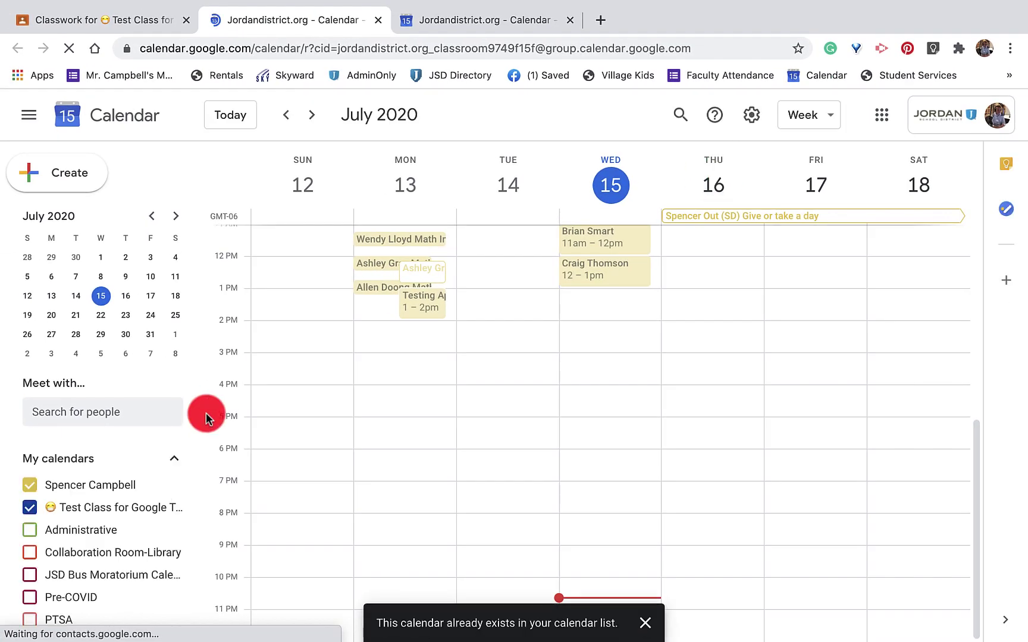
Hide the personal calendar under My calendars and scroll the week to the morning hours.
click(31, 485)
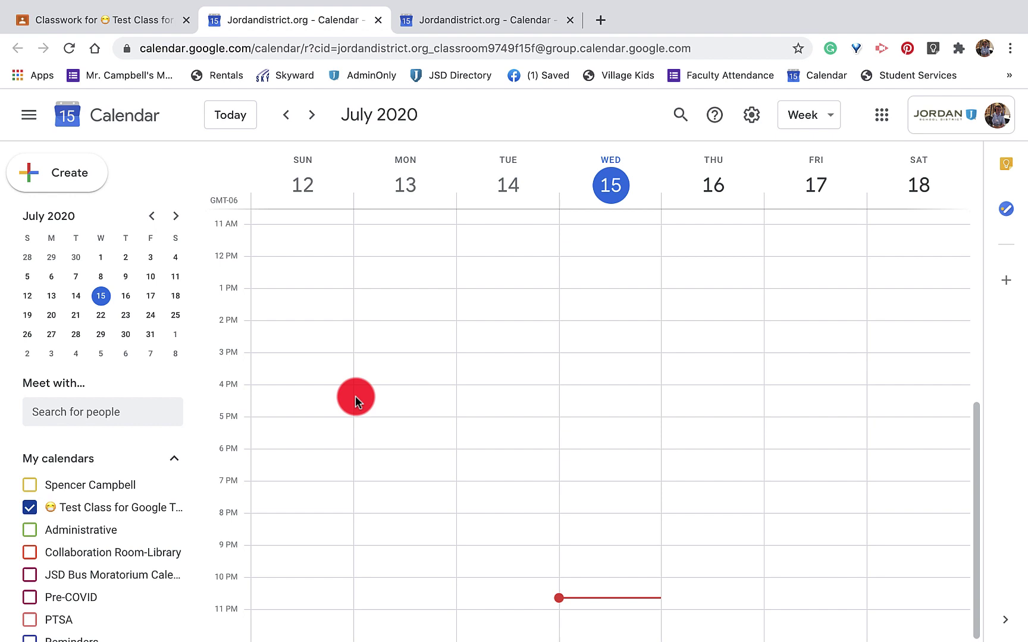
scroll(578, 394, up, 5)
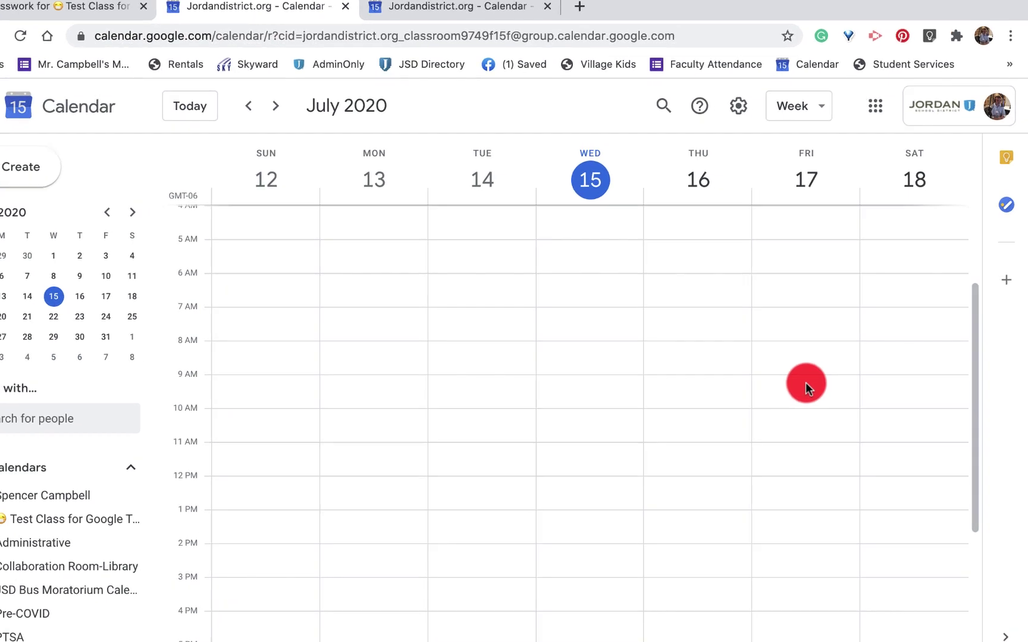
Block out Friday 10am–12pm and title the event 'Office Hours for 3rd Grade'.
drag(722, 467, 720, 555)
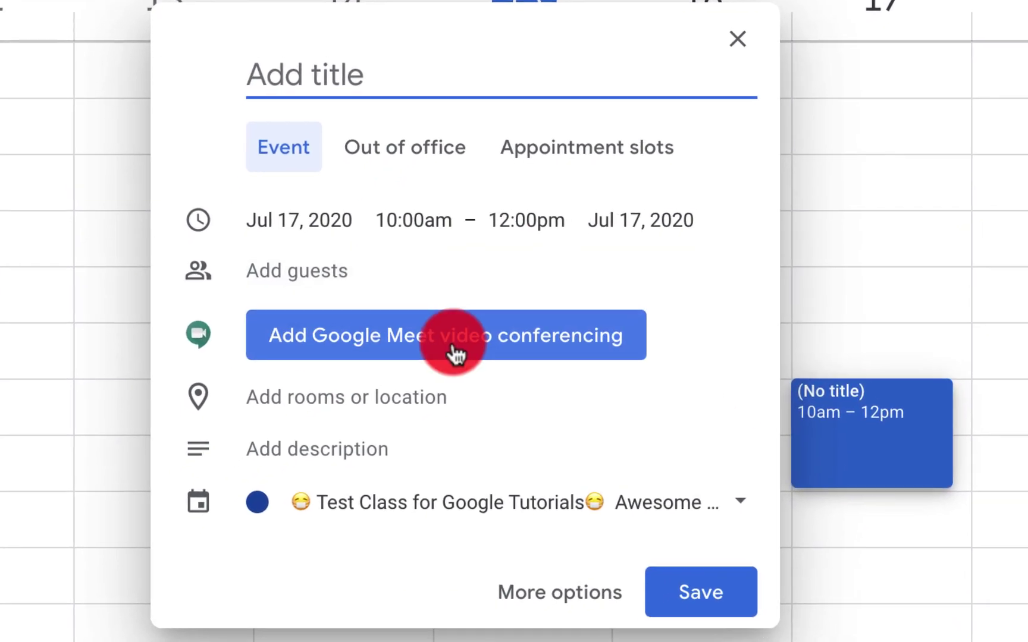
text(Office)
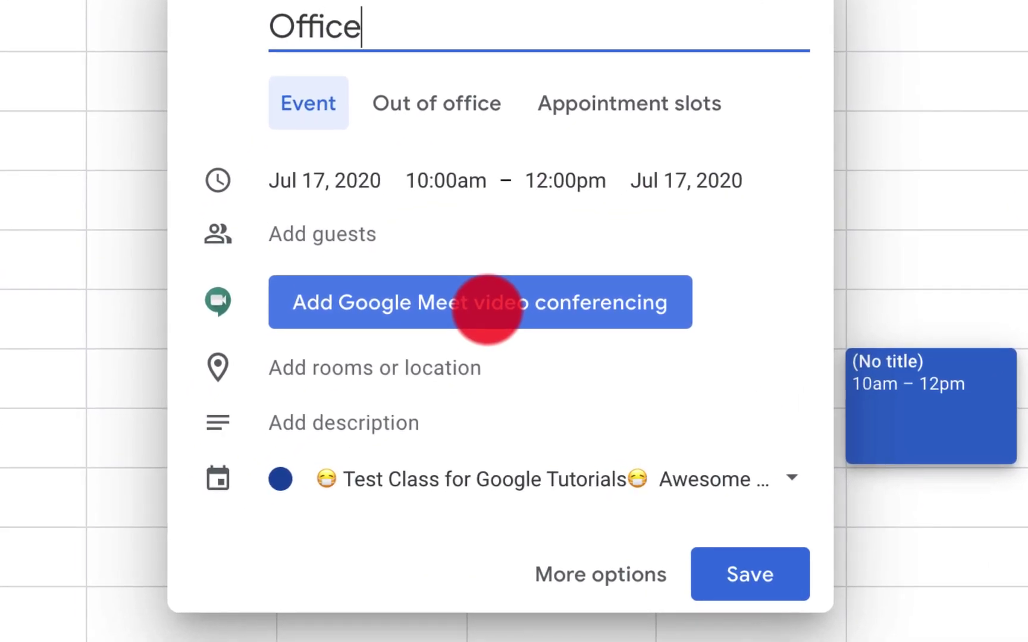
text( Hours for )
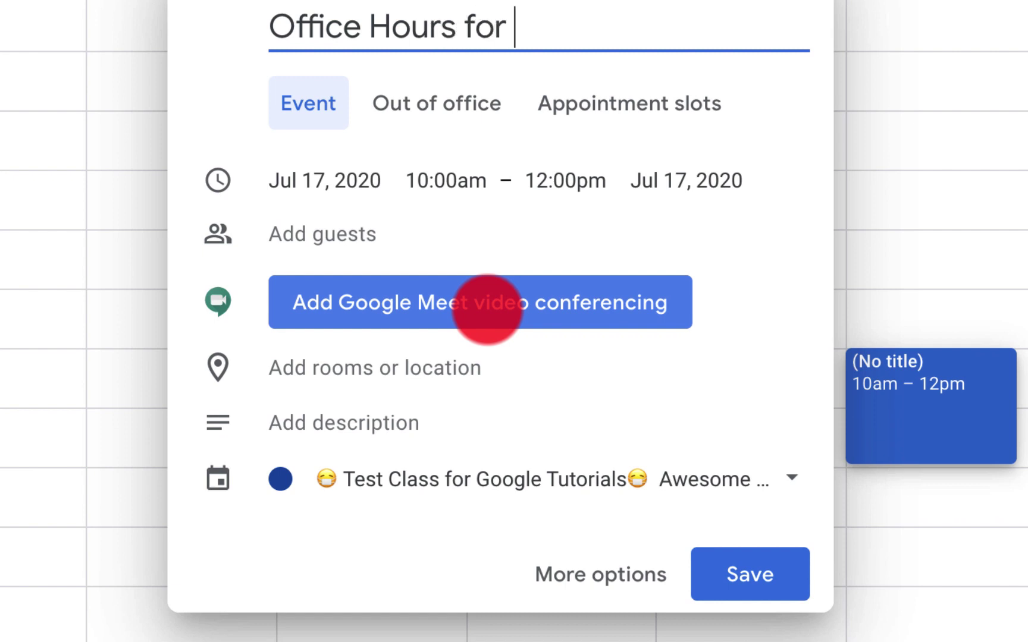
text(3rd Grade)
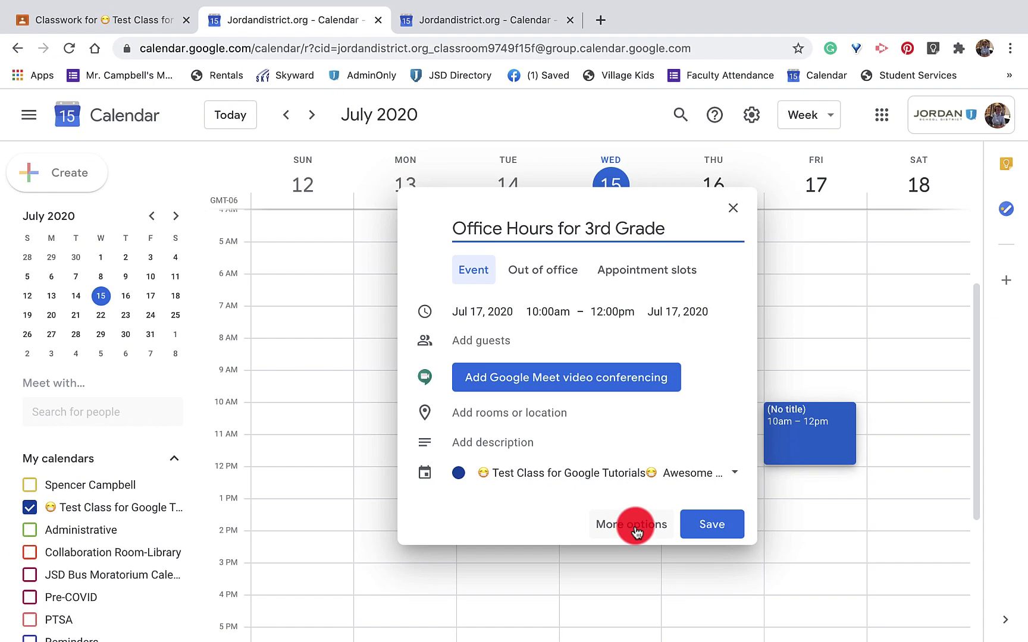
Bring 'Office Hours for 3rd Grade' into the full editor, leaving repeat at Does not repeat.
key(Return)
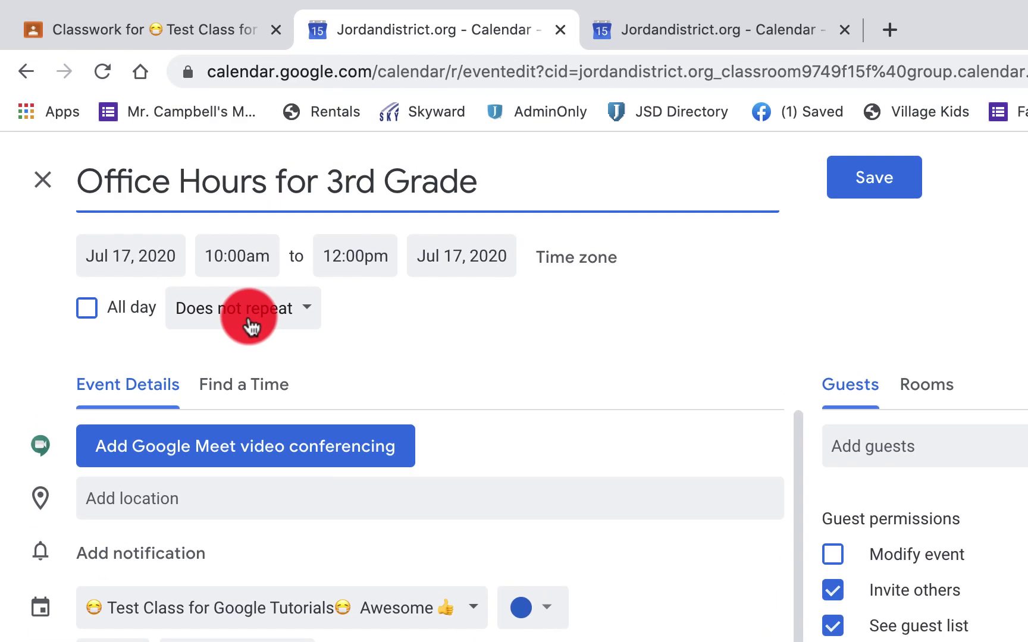
click(173, 224)
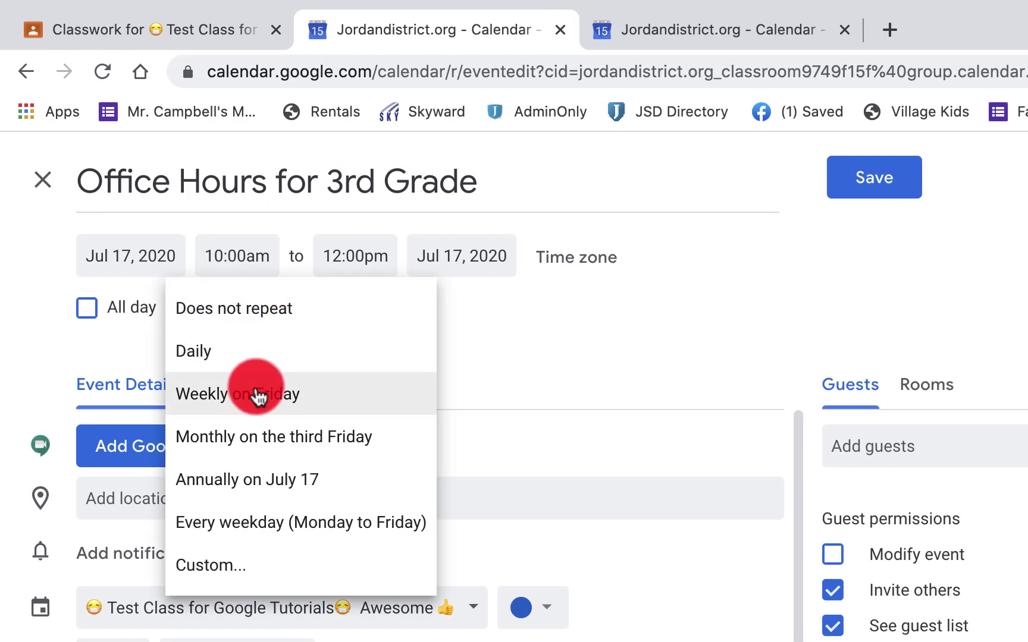
click(479, 328)
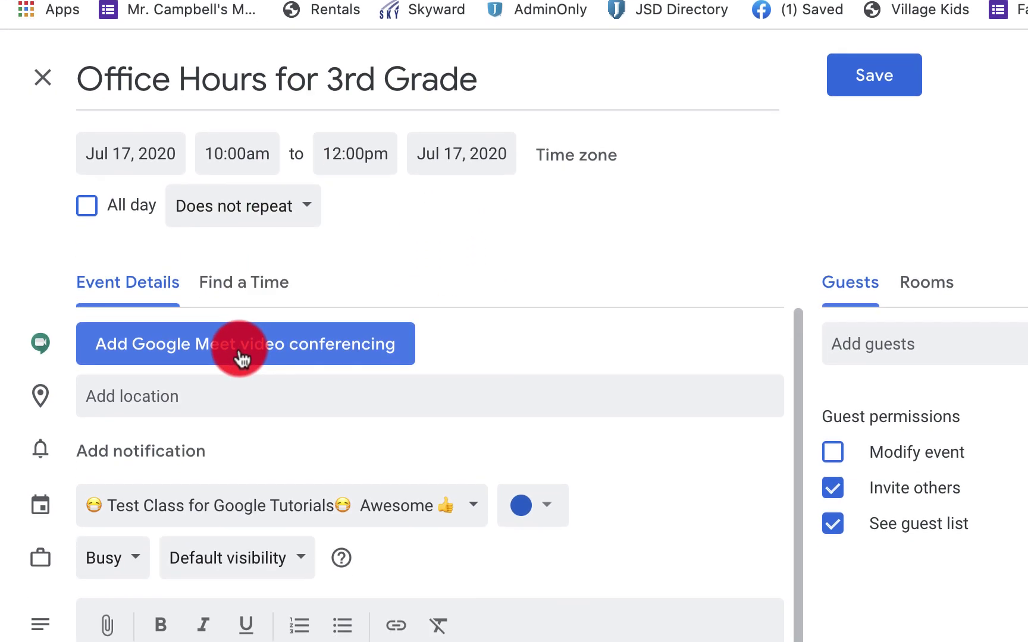
Add a Google Meet link and set the calendar to Test Class for Google Tutorials.
click(241, 453)
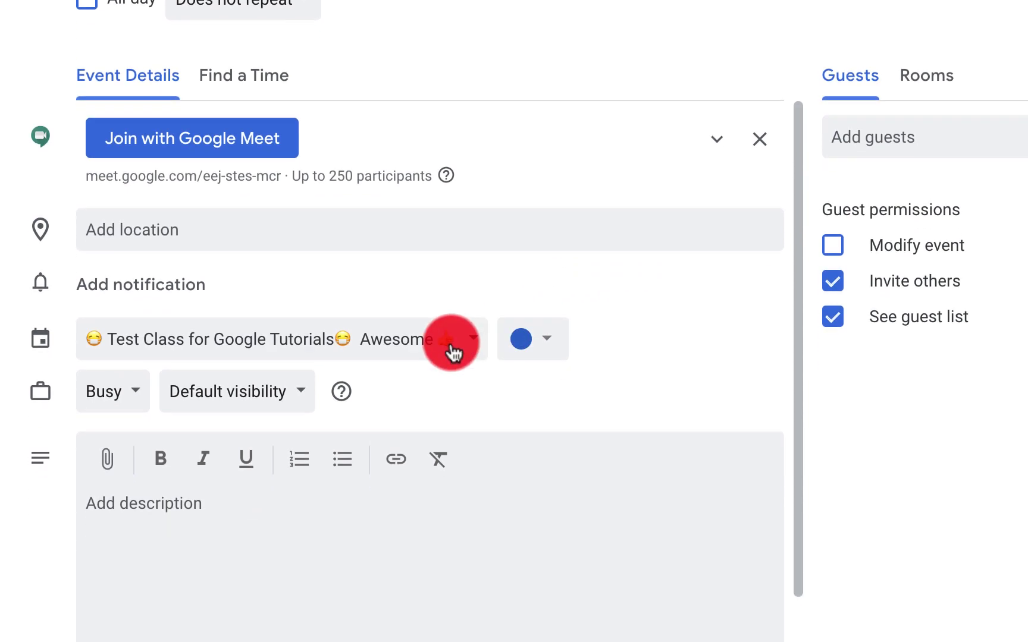
click(473, 345)
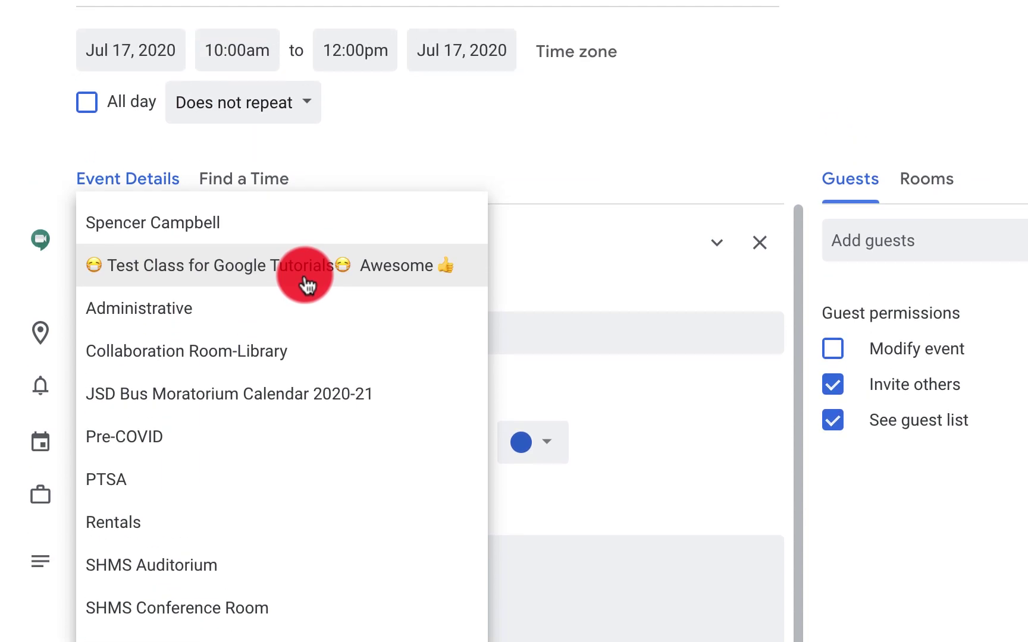
click(306, 182)
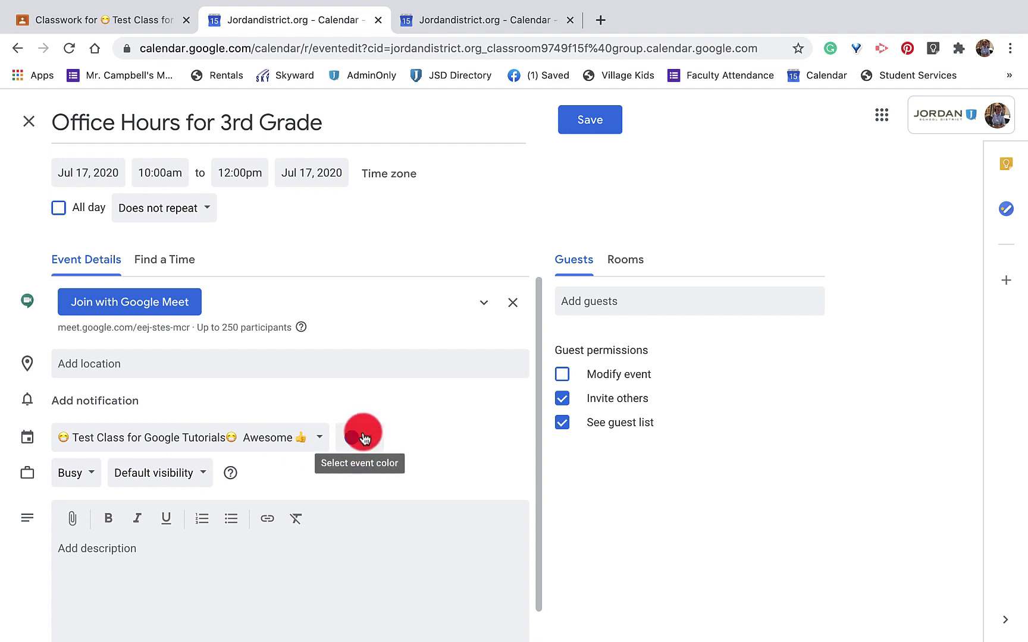
scroll(438, 523, down, 1)
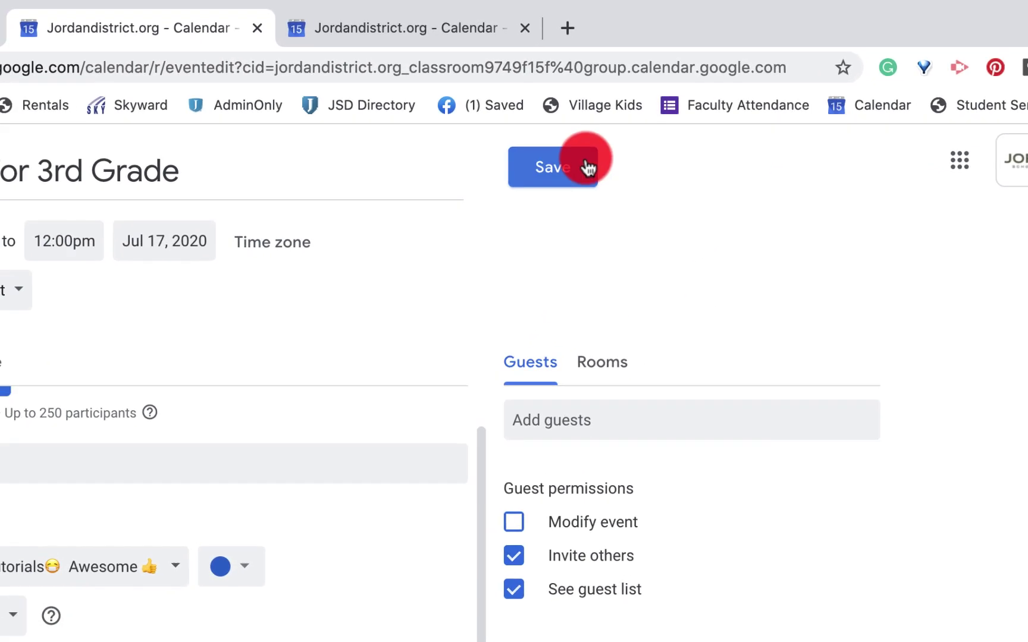
Save the event, confirm it on Friday 10am–12pm in the class calendar, then switch to the student's desktop.
click(605, 121)
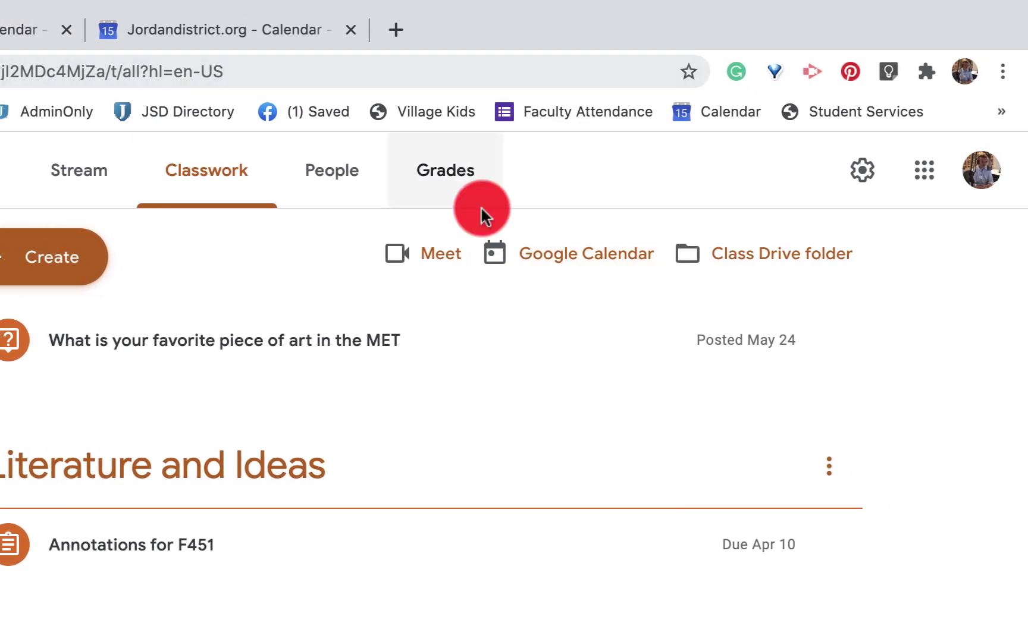
click(548, 262)
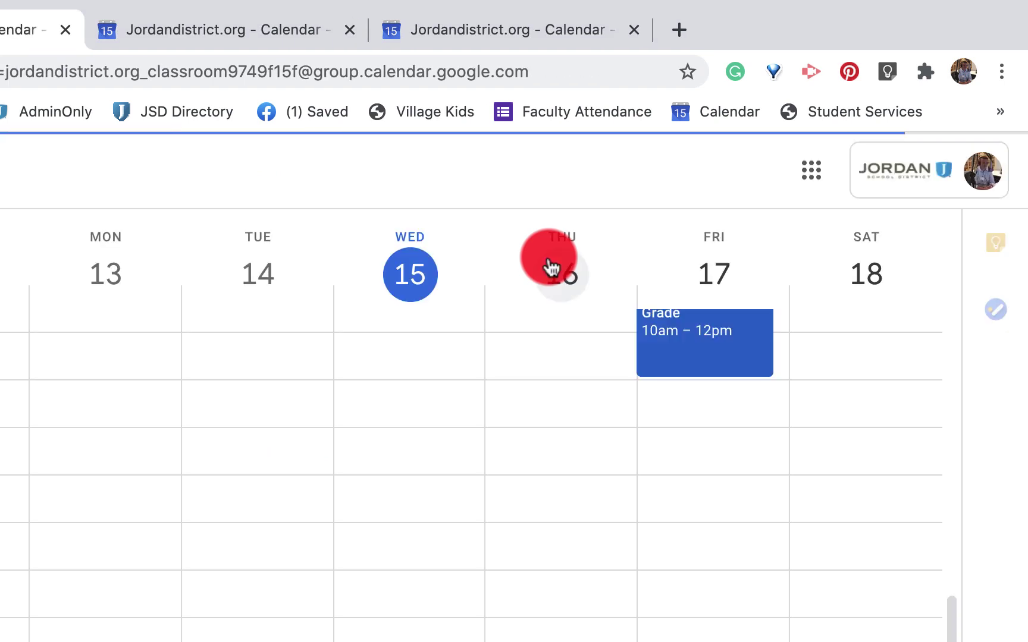
scroll(693, 326, up, 5)
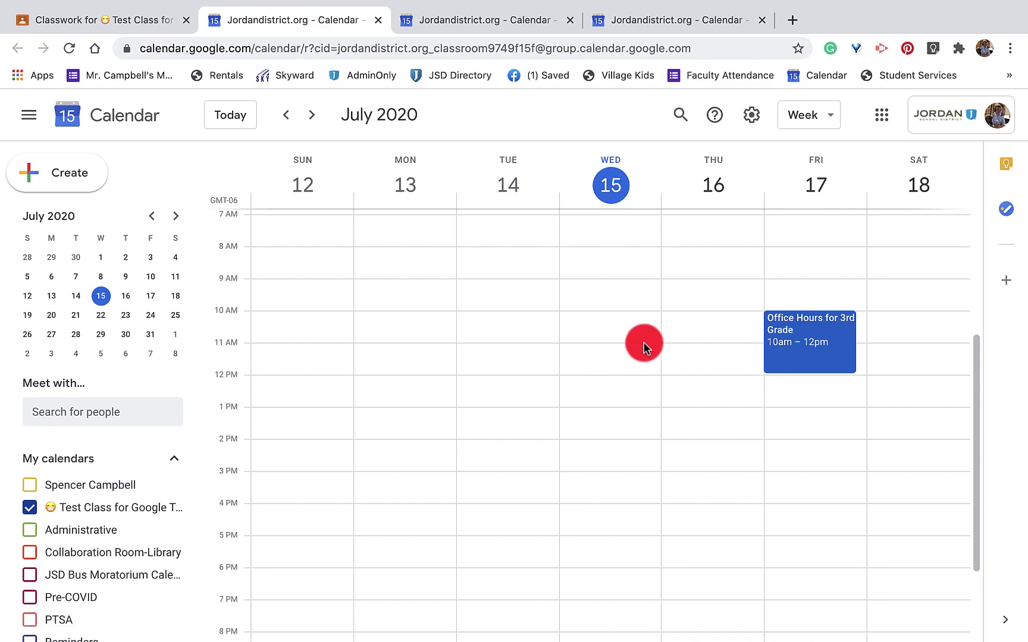
key(ctrl+Right)
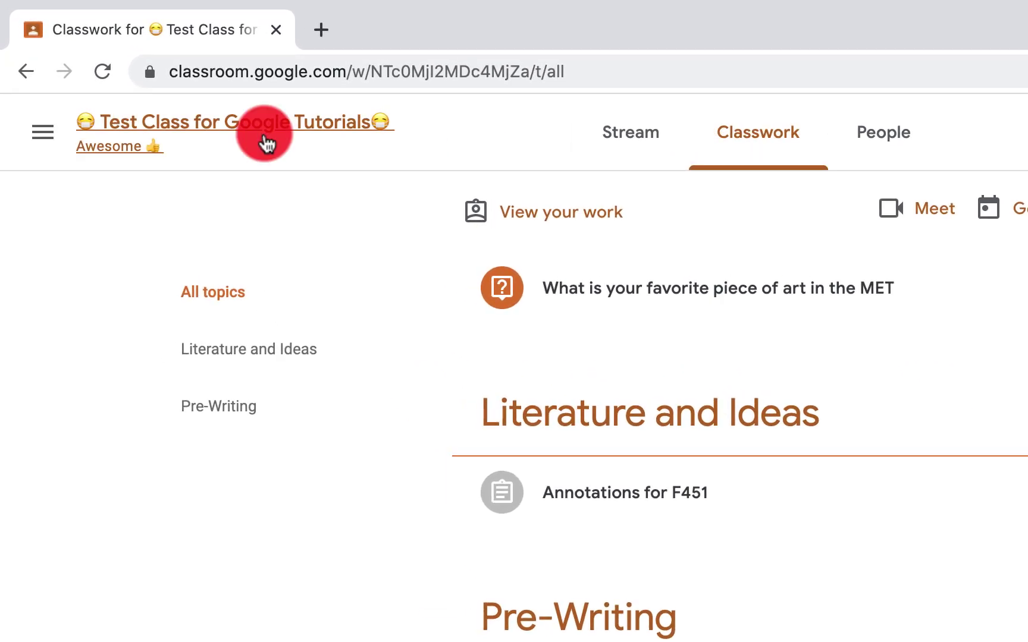
As the student, reload Classwork and use the Friday event's Google Meet link from the class calendar.
click(104, 70)
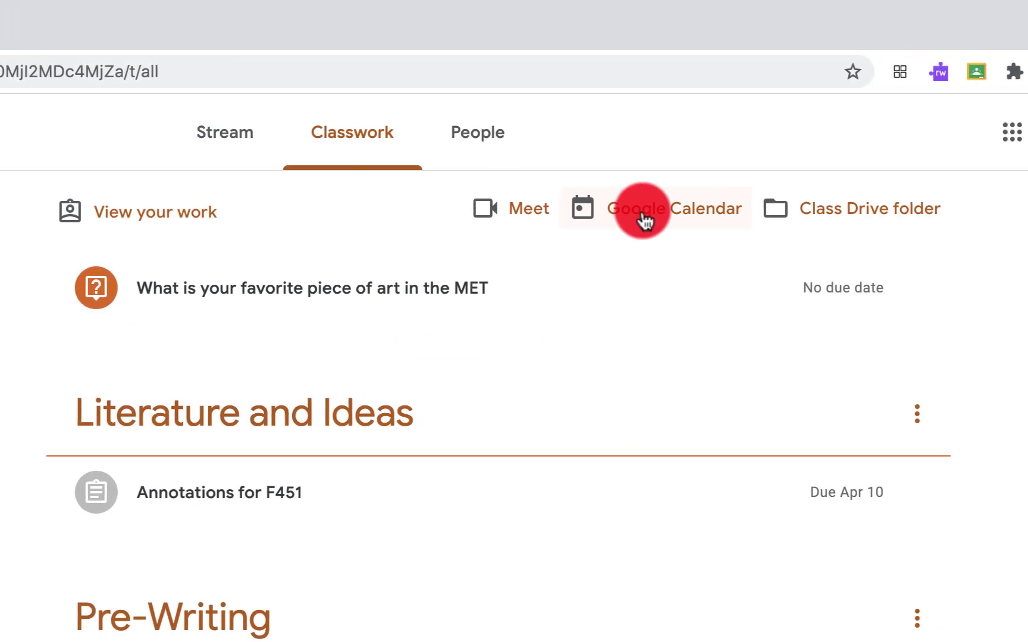
click(644, 220)
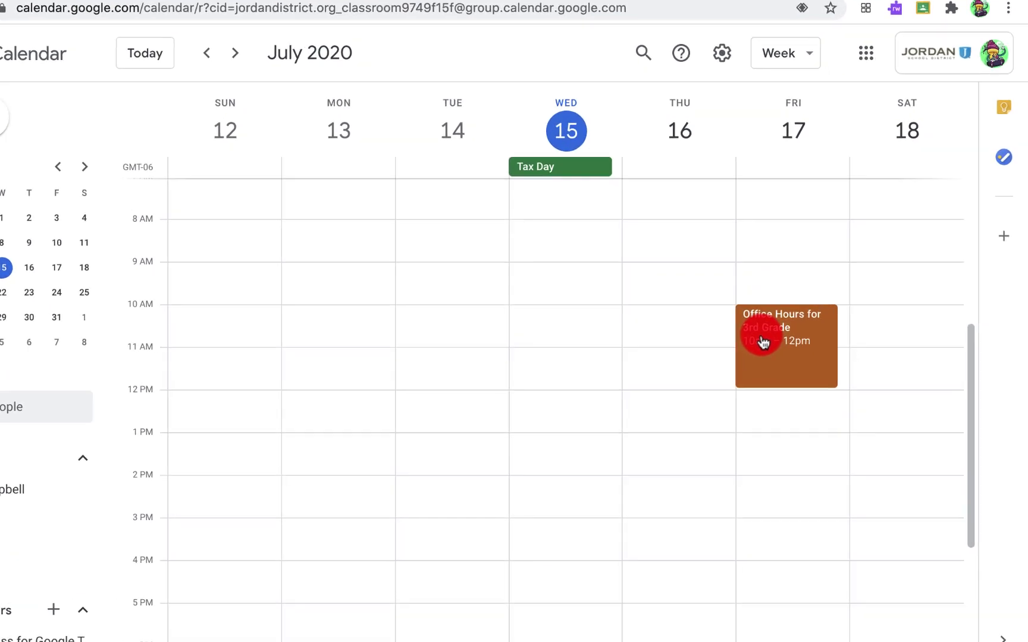
click(681, 302)
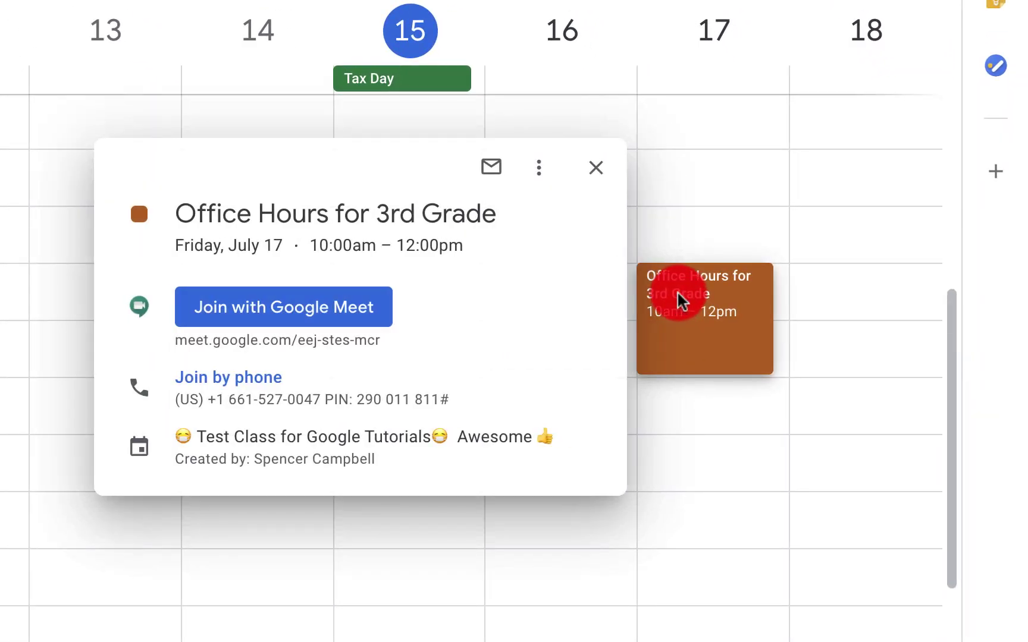
click(434, 310)
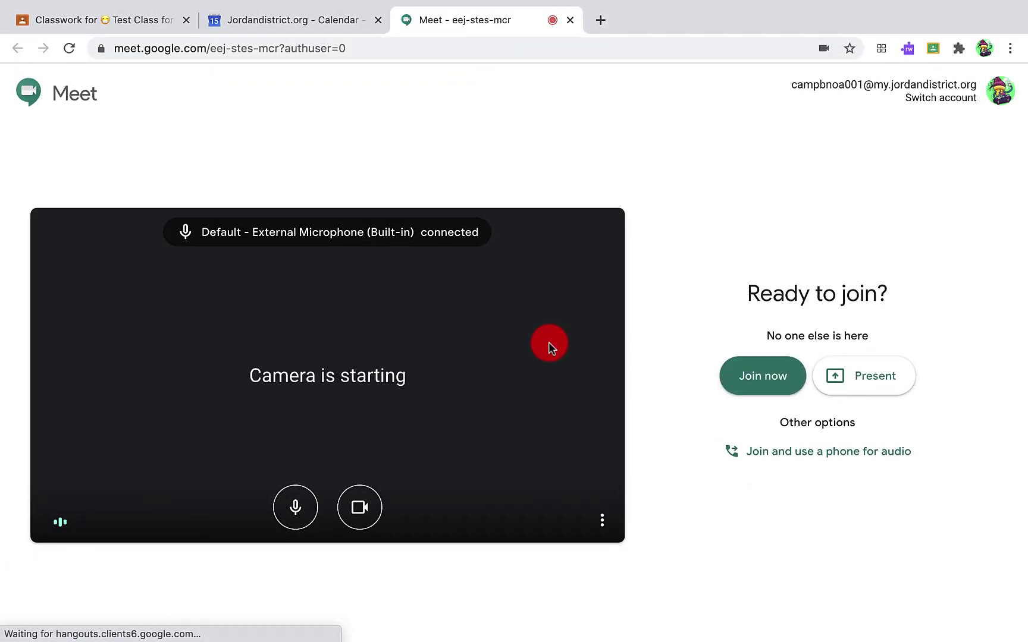
Turn off the student's microphone and camera, then return to the teacher's calendar desktop.
click(293, 509)
click(351, 510)
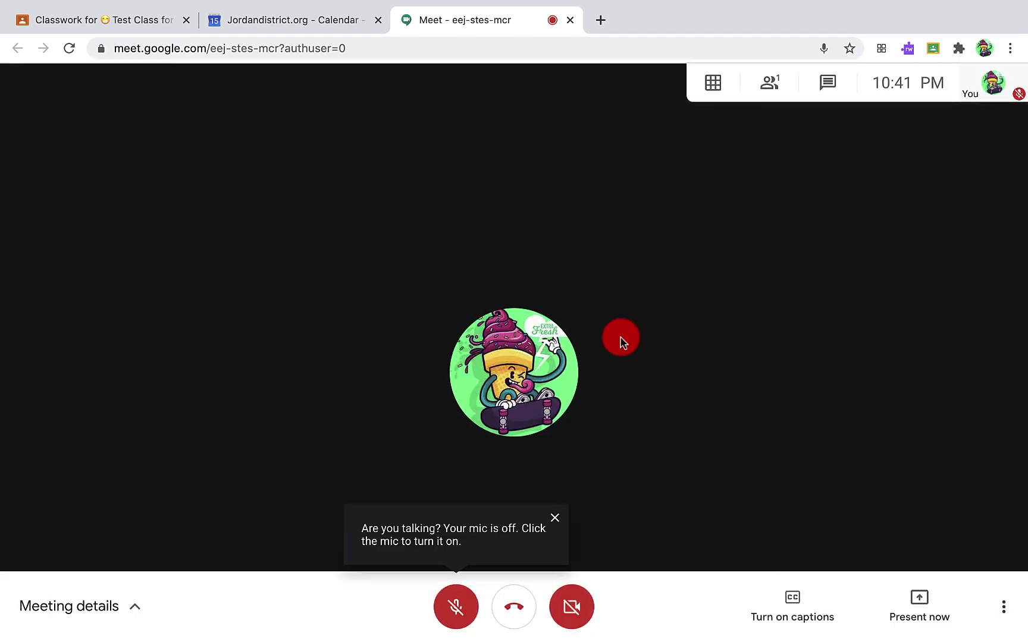
key(ctrl+Left)
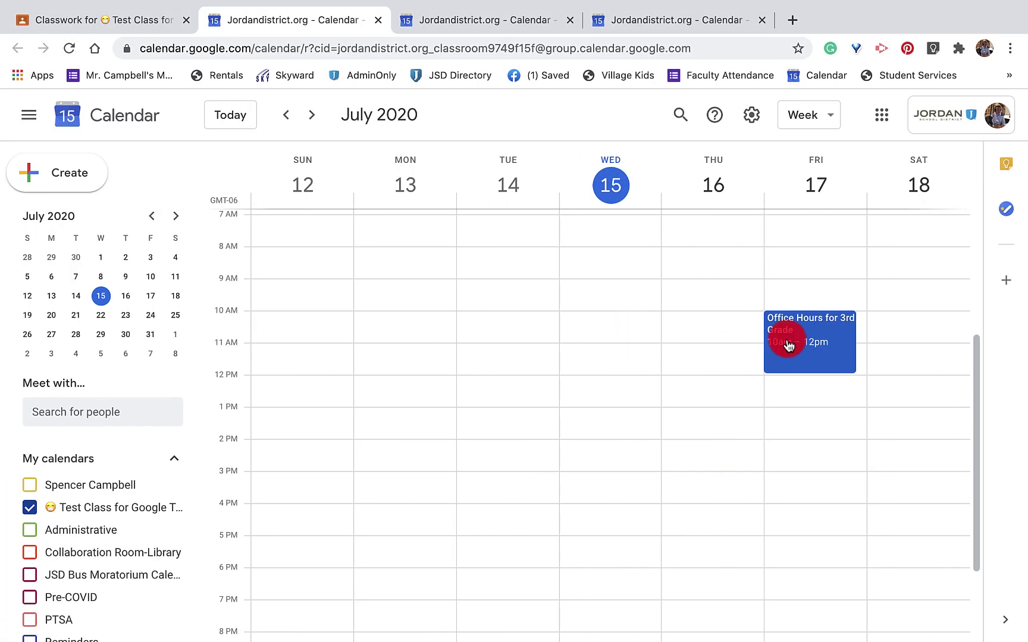
As the teacher, join the Friday Office Hours Meet call with the microphone muted.
click(788, 345)
click(557, 361)
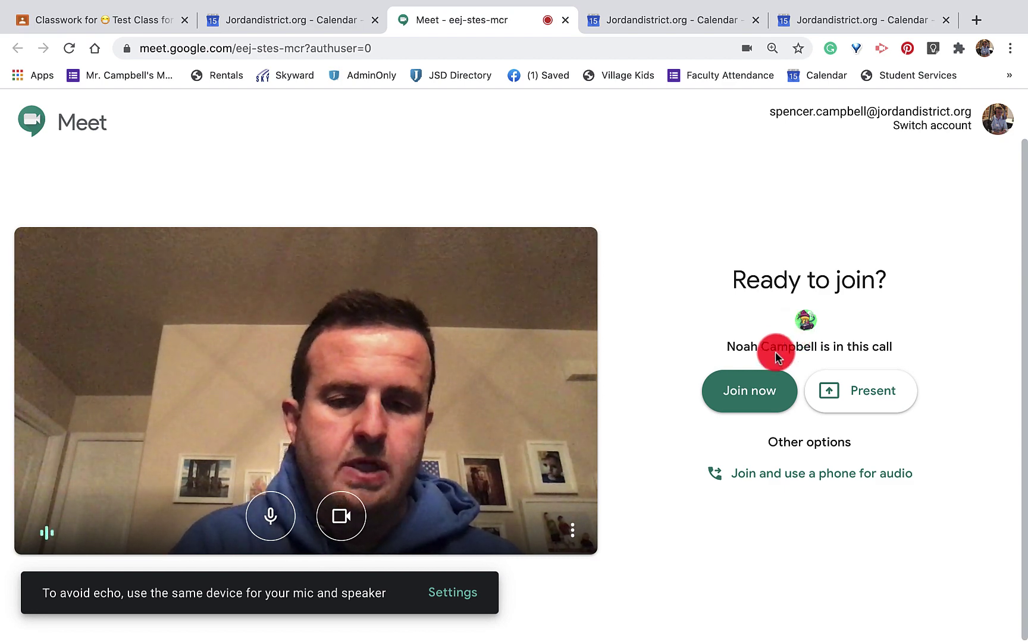
click(270, 515)
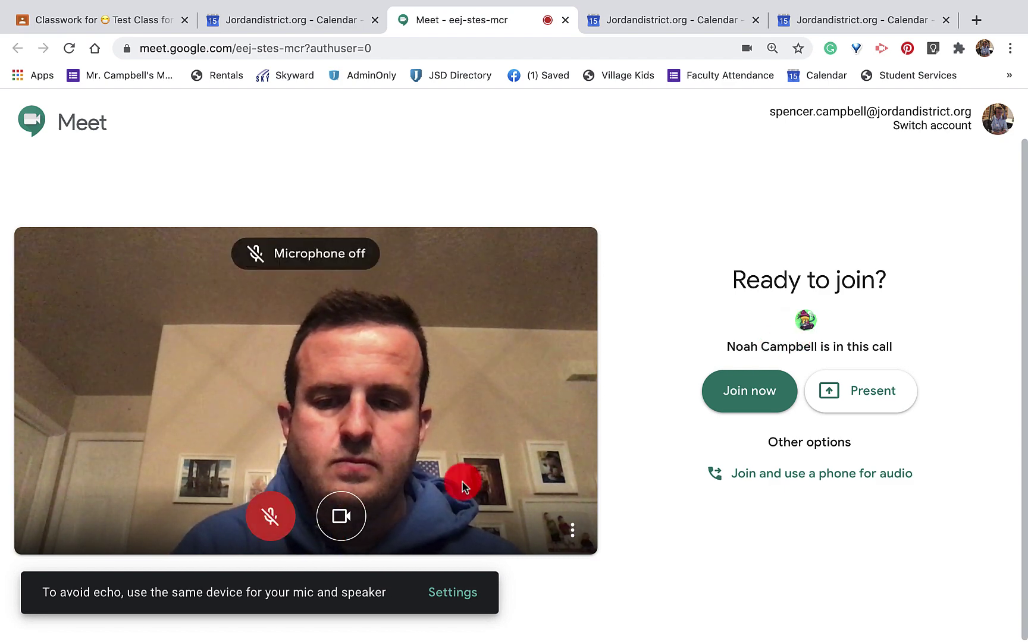
click(737, 387)
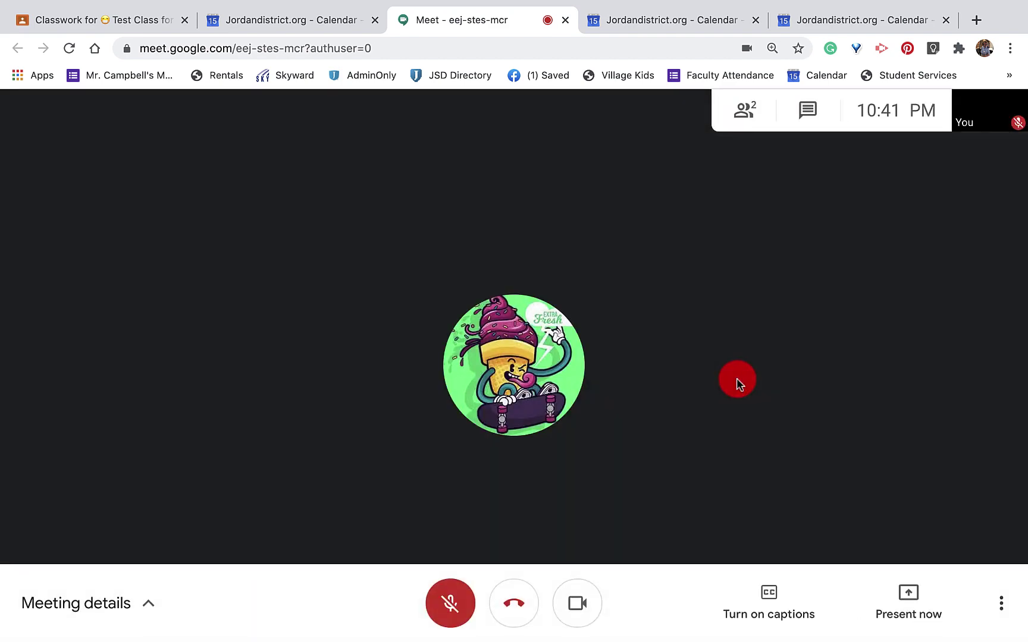